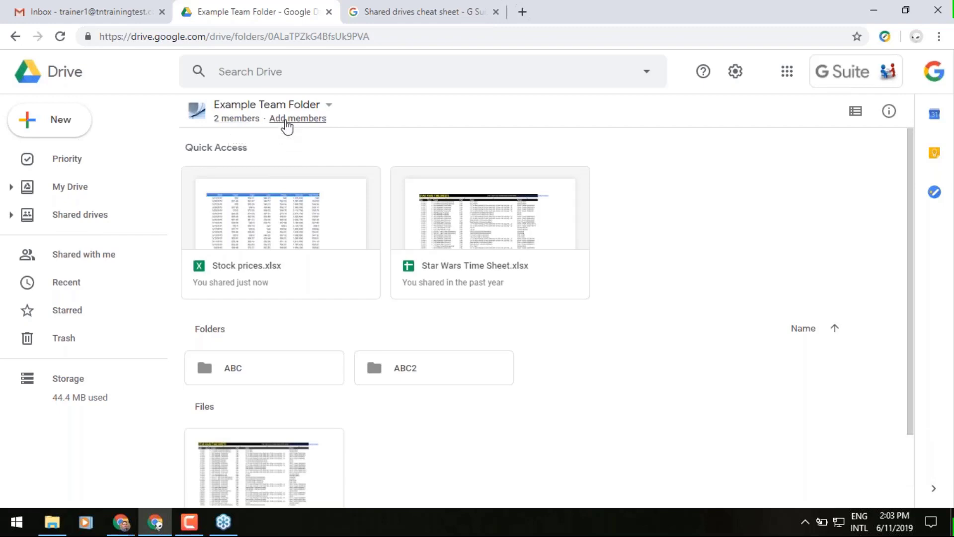
Review the member list of Example Team Folder and the access levels available for a member without changing them
click(248, 120)
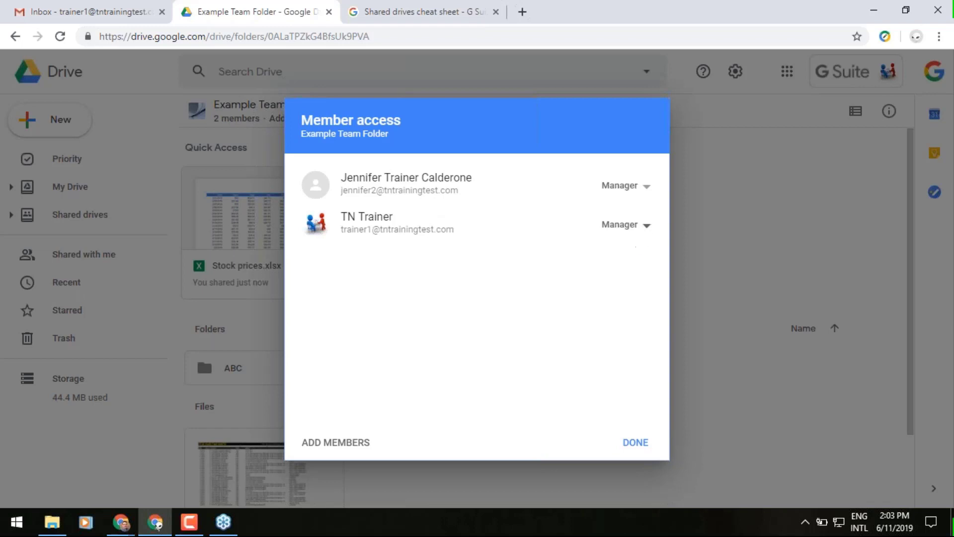
click(646, 226)
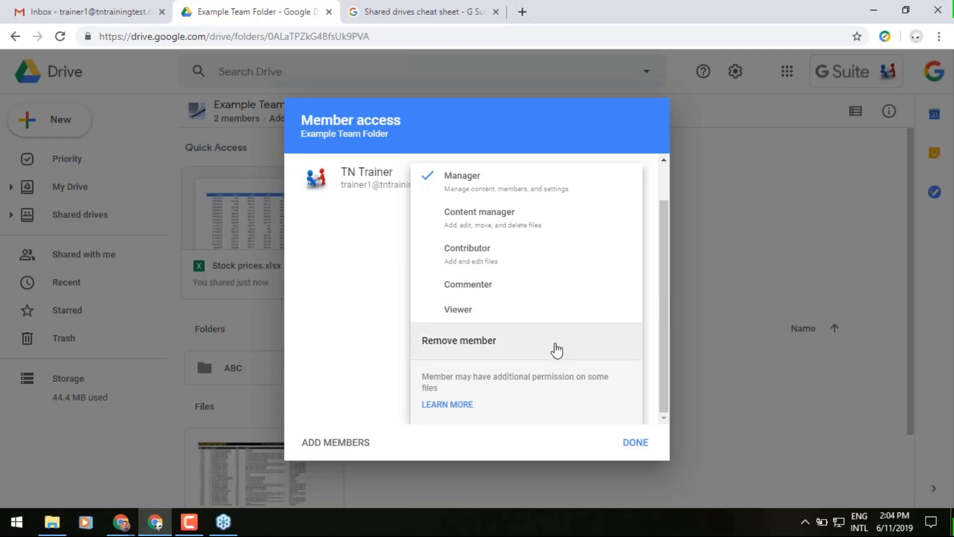
click(397, 384)
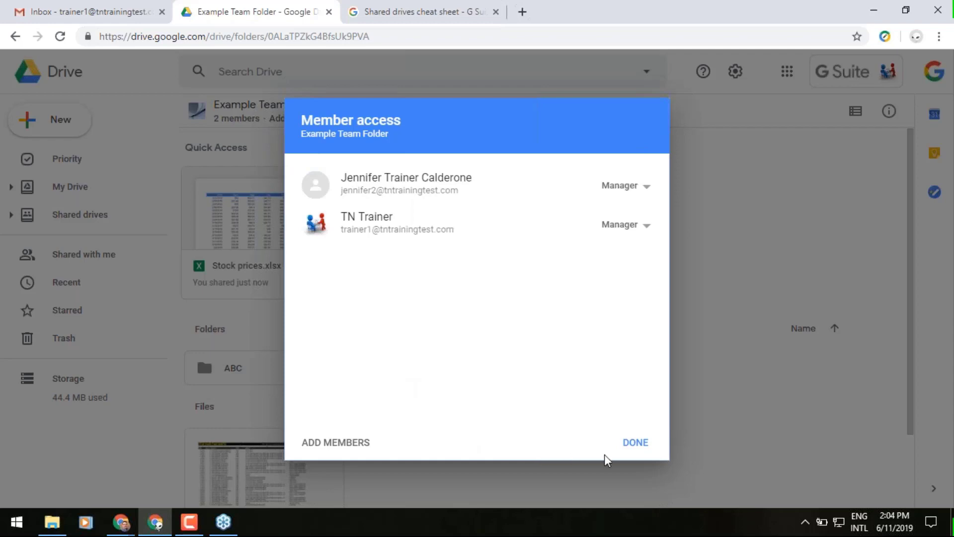
click(640, 442)
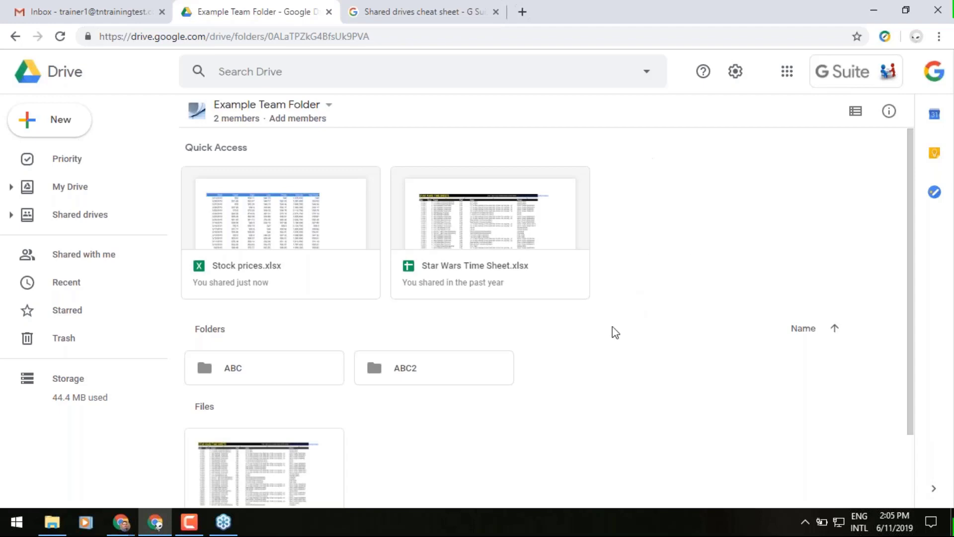
Turn on link sharing for Star Wars Time Sheet.xlsx so people at Tempus Nova with the link can view it
click(538, 237)
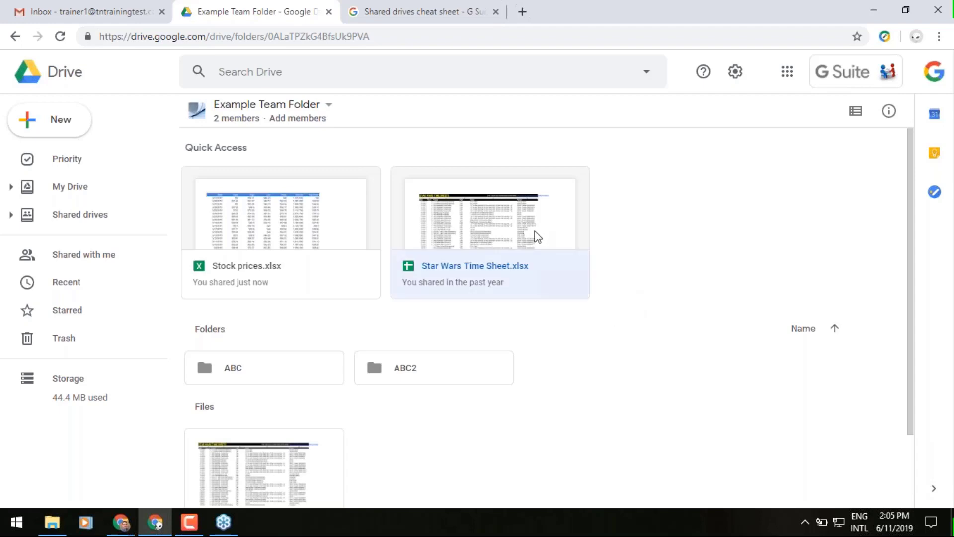
right_click(536, 233)
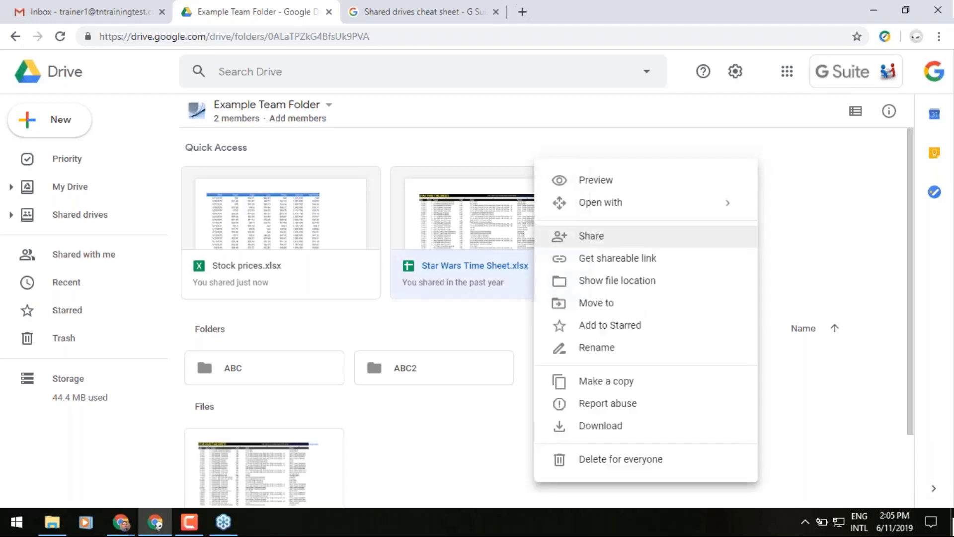
click(614, 241)
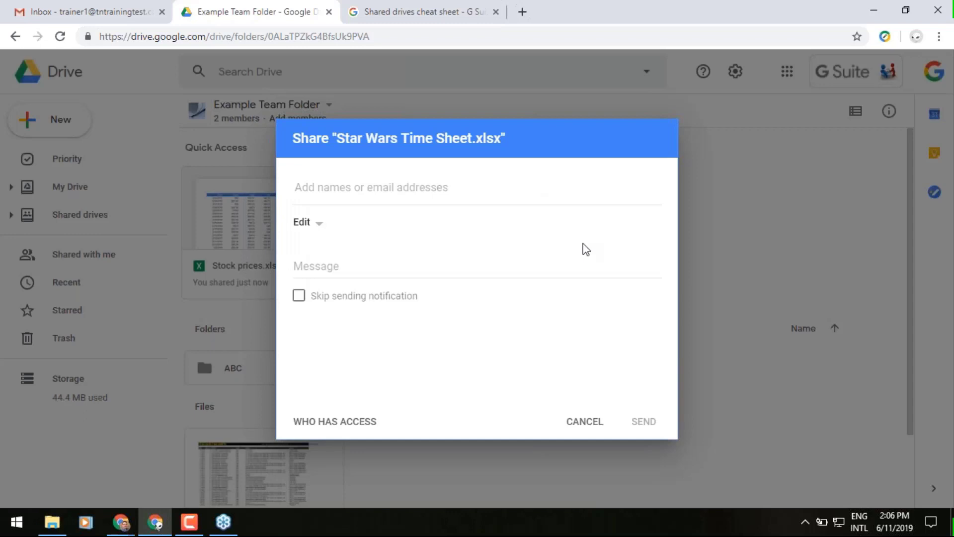
click(338, 428)
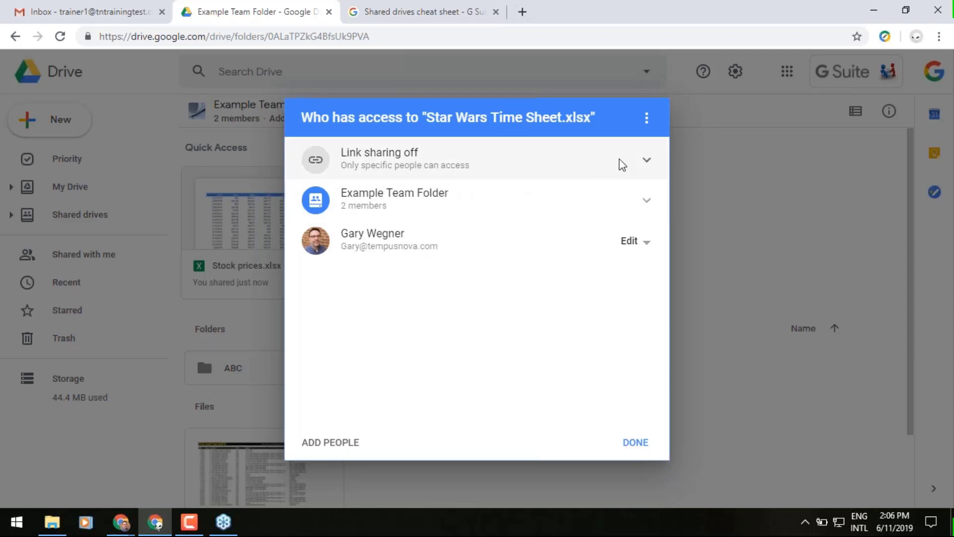
click(647, 159)
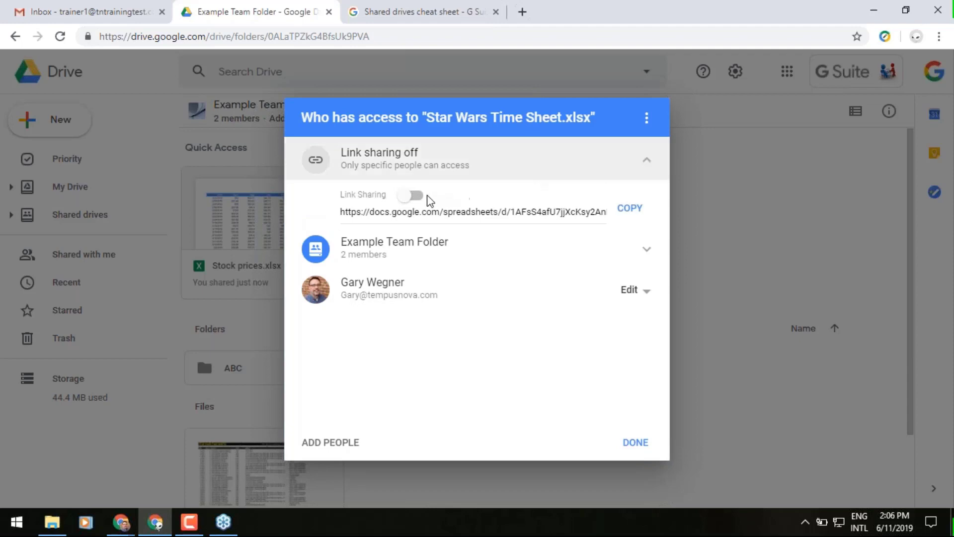
click(414, 196)
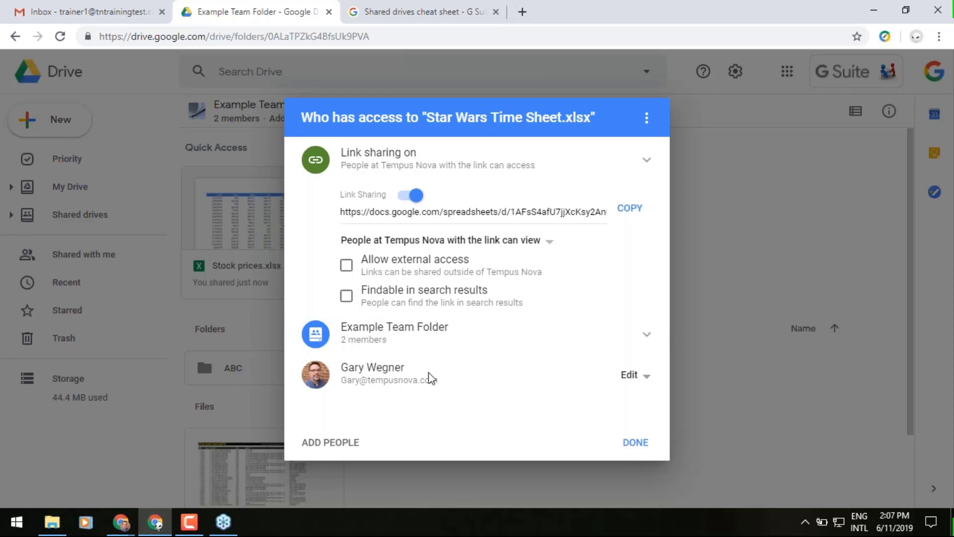
click(629, 447)
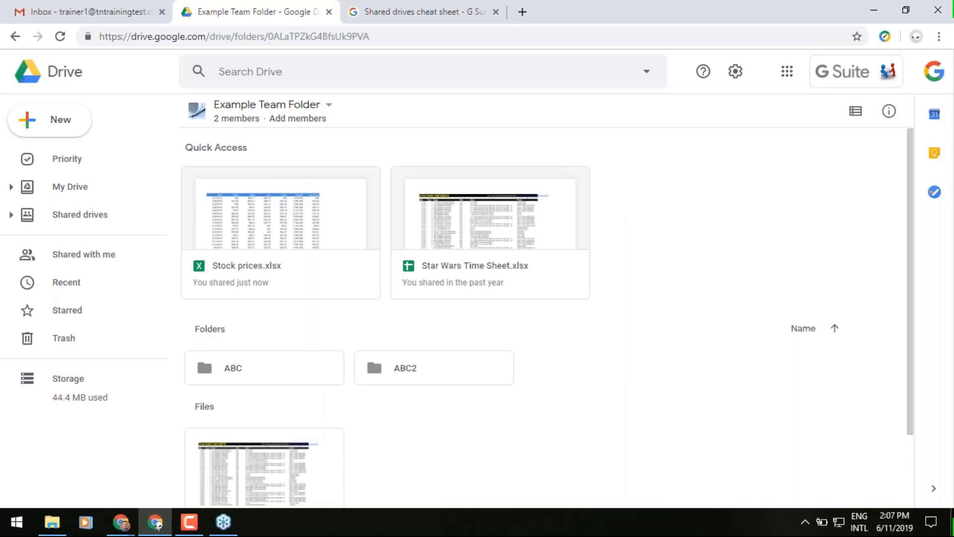
Share Stock prices.xlsx with the second trainer account on the same domain, granting Comment access
click(345, 242)
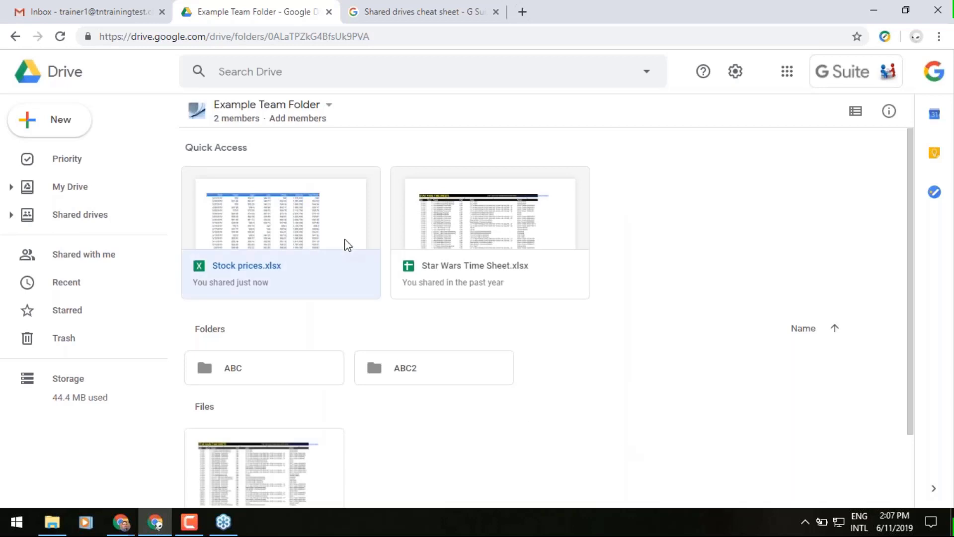
right_click(344, 258)
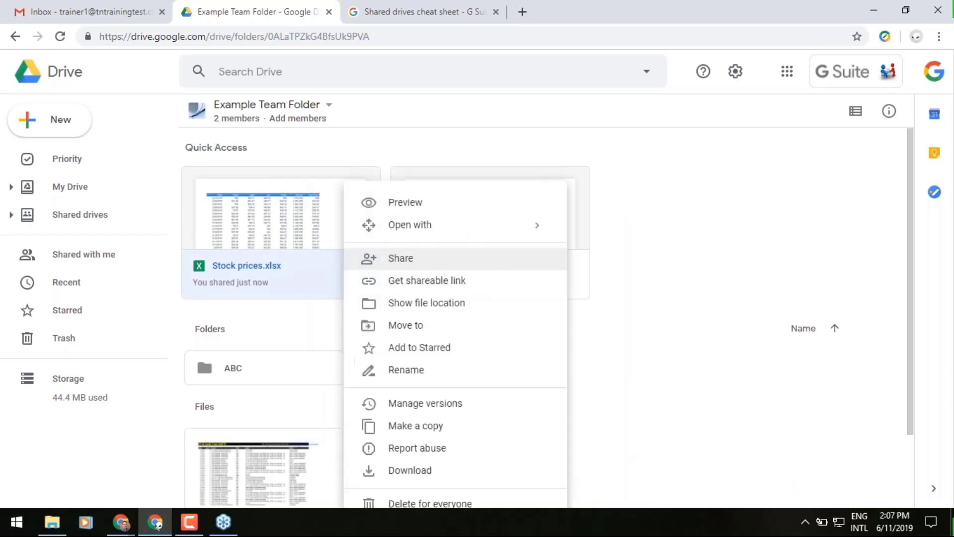
click(451, 264)
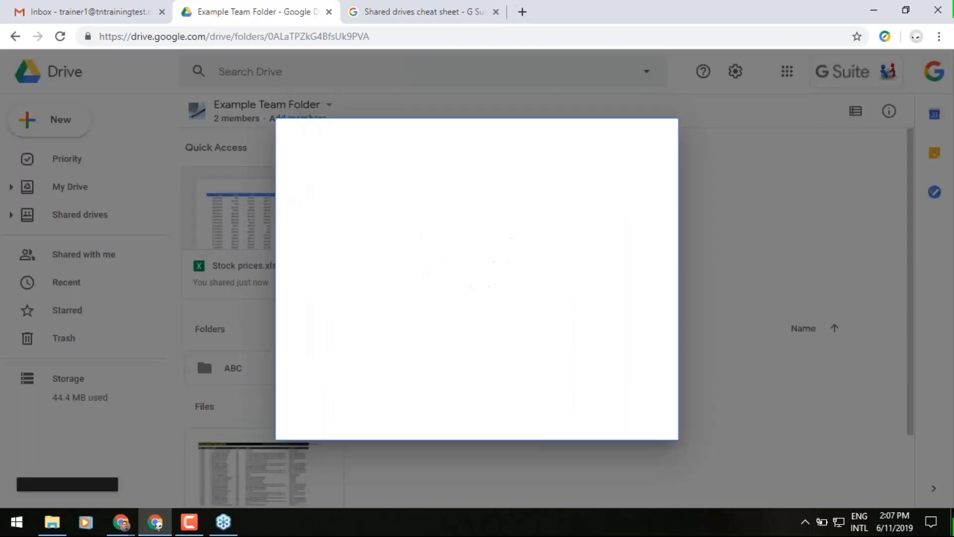
click(375, 194)
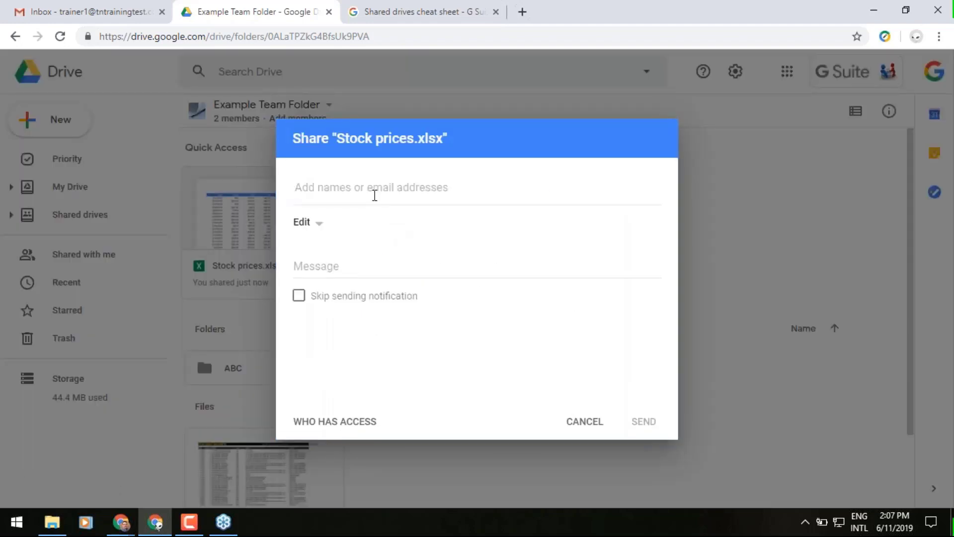
text(tr)
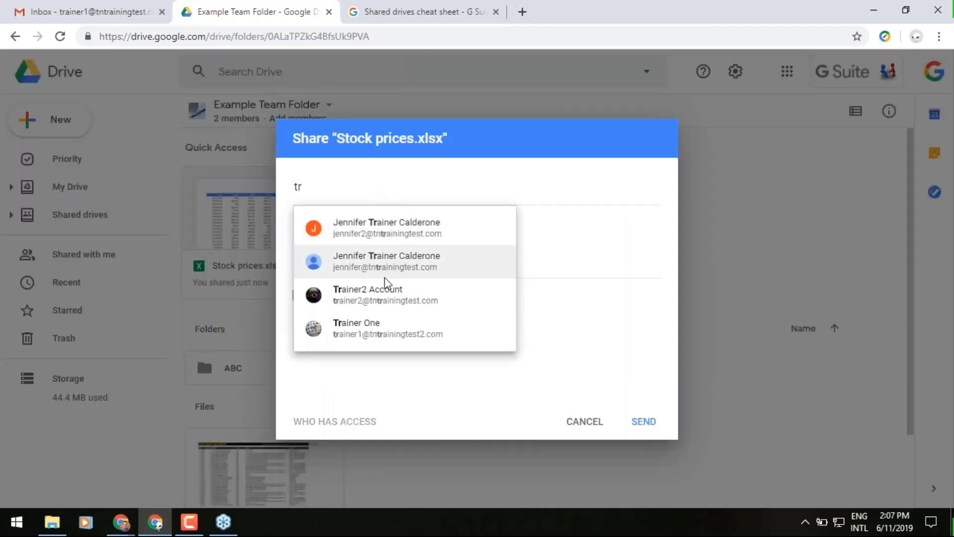
click(417, 296)
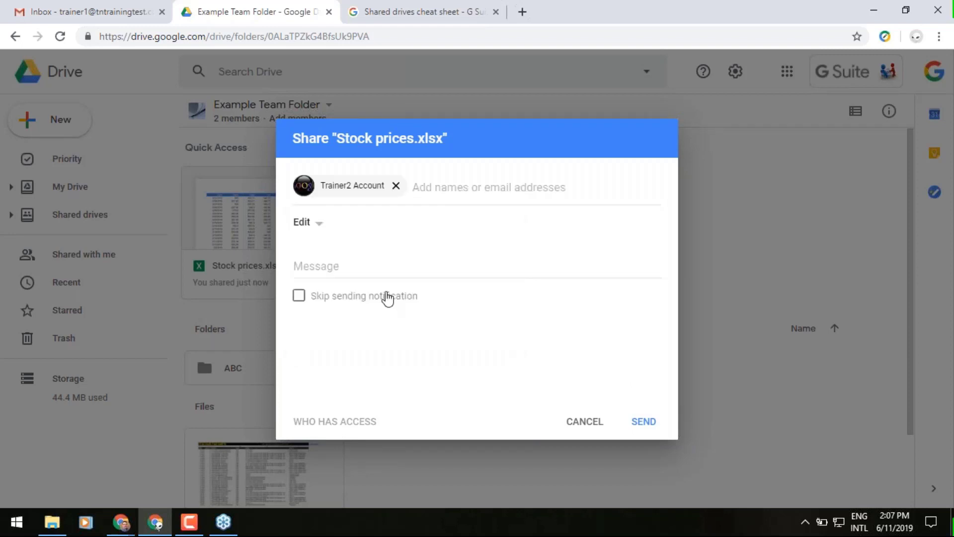
click(323, 228)
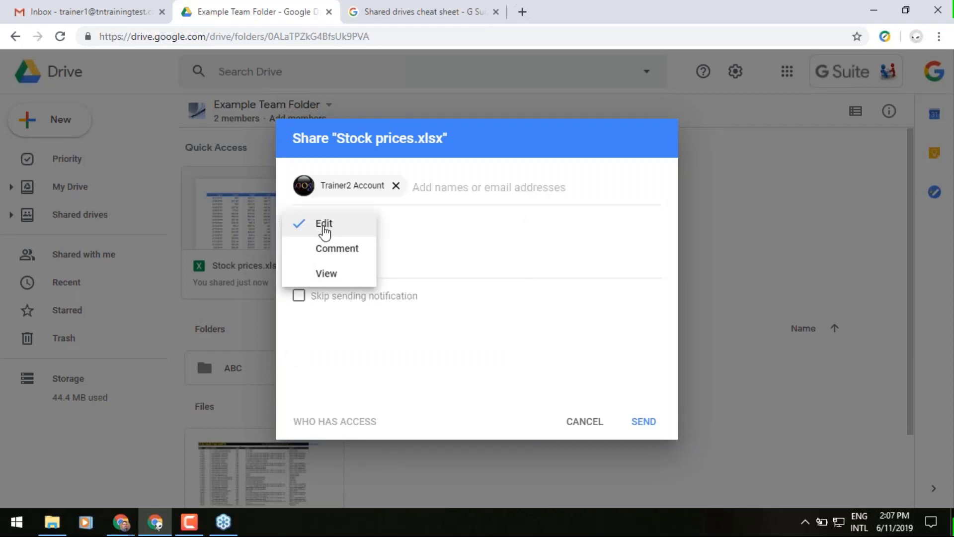
click(361, 259)
click(363, 271)
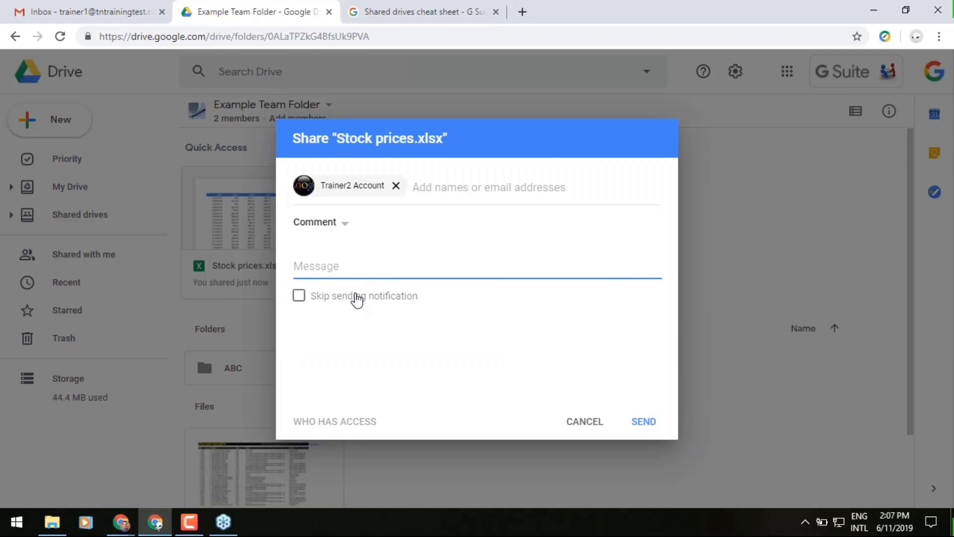
click(635, 427)
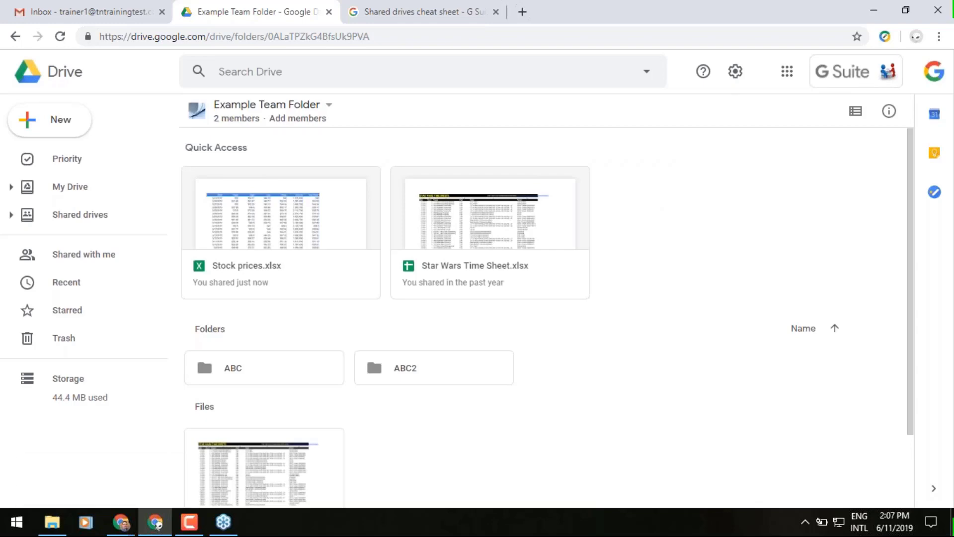
Check the members of Example Team Folder and add the second trainer account as a Contributor, sending the notification
click(233, 122)
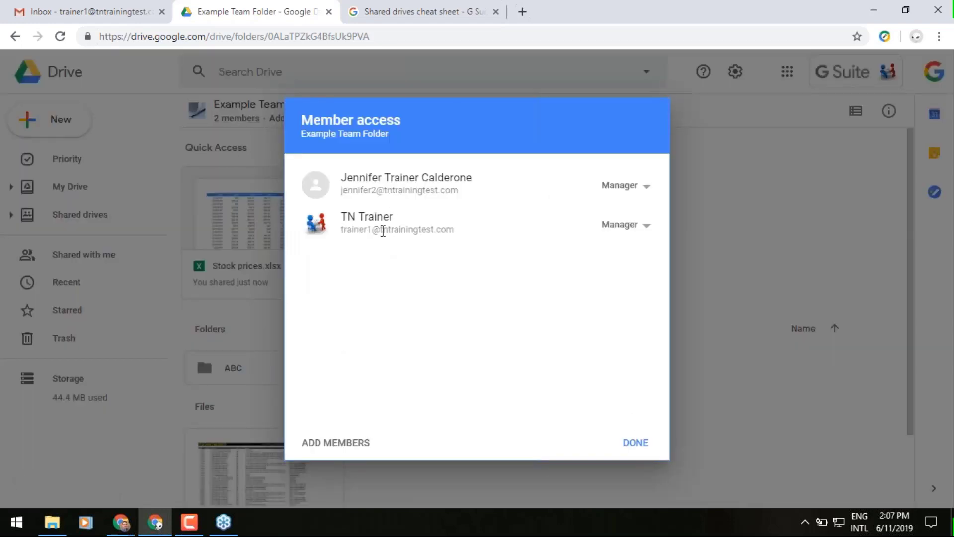
click(634, 450)
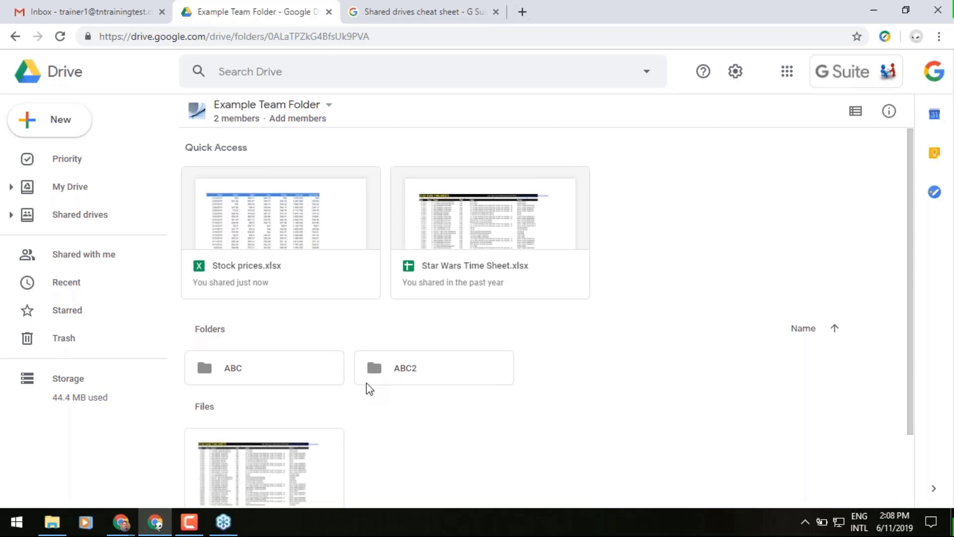
click(309, 119)
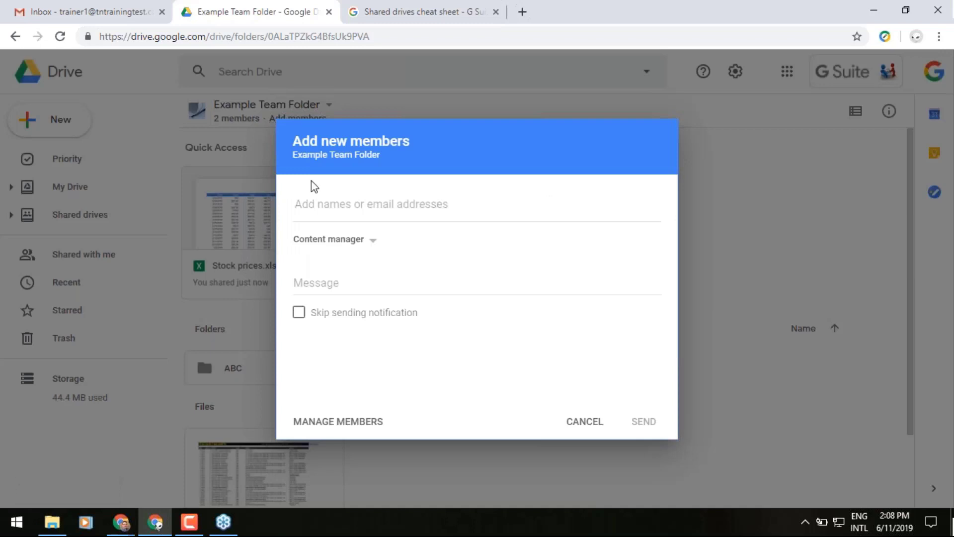
click(320, 202)
text(tra)
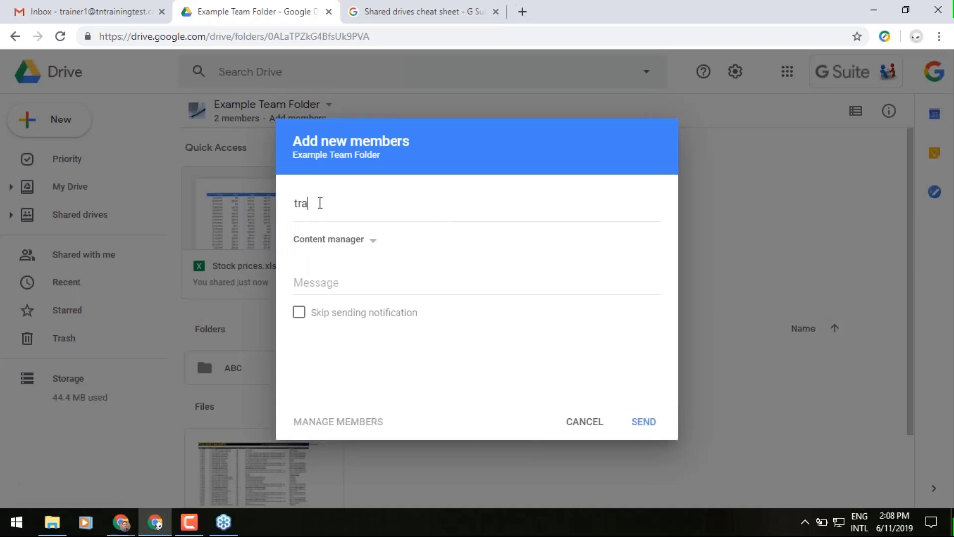
click(356, 312)
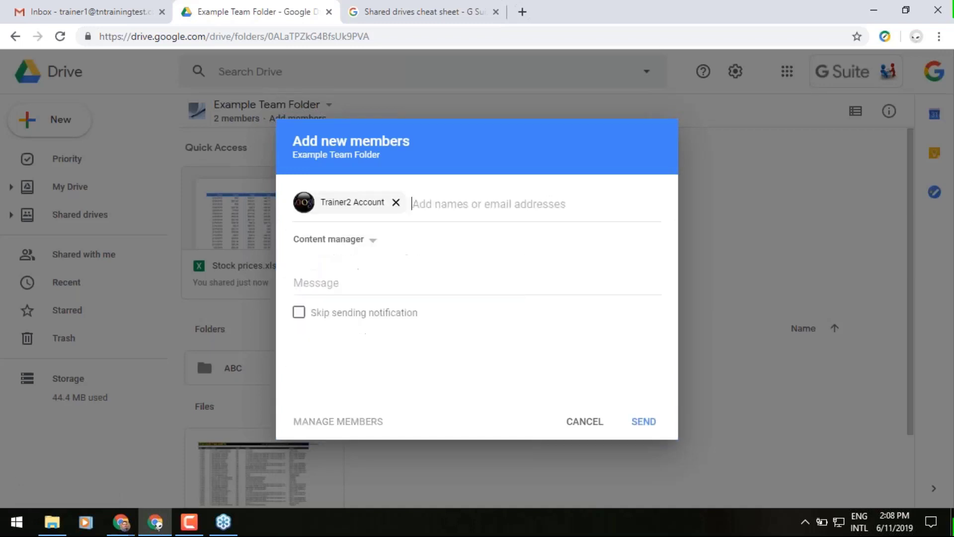
click(374, 242)
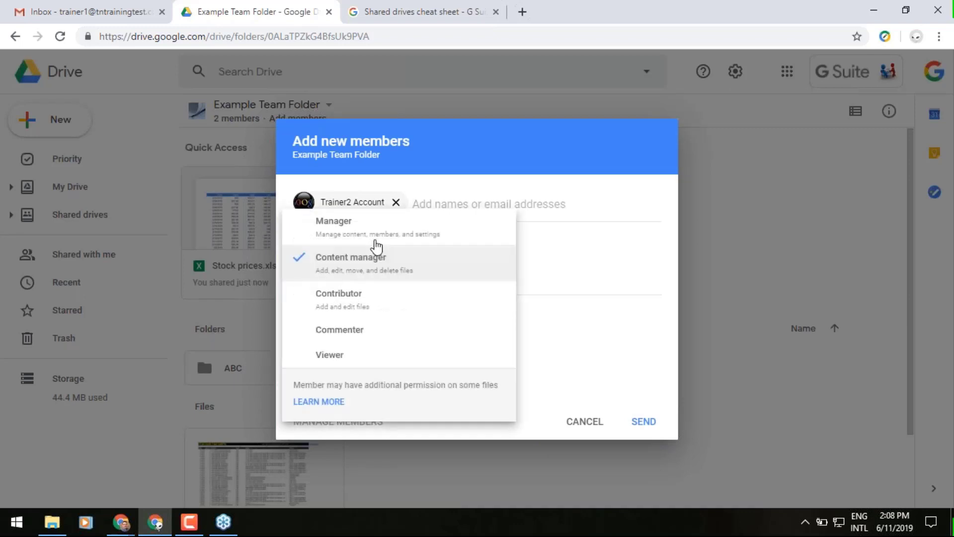
click(440, 299)
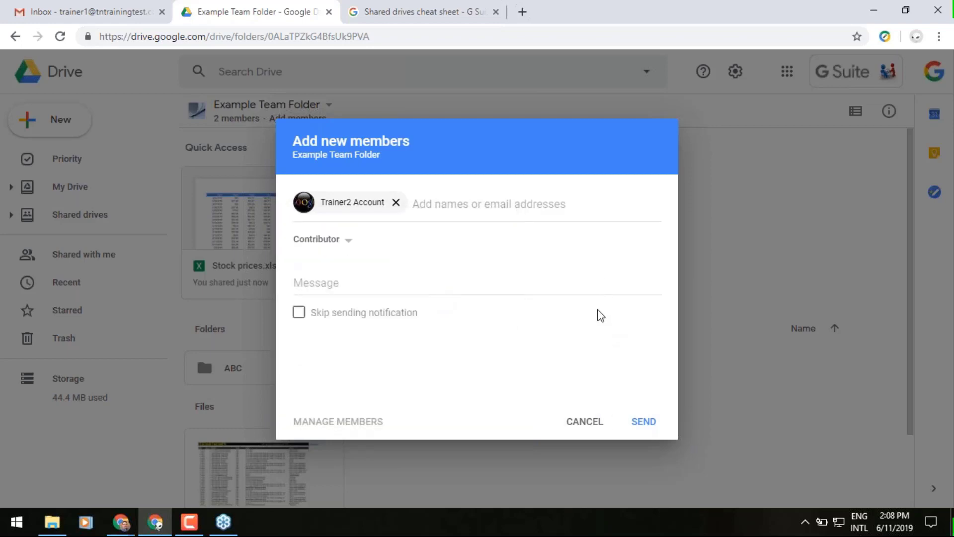
click(650, 423)
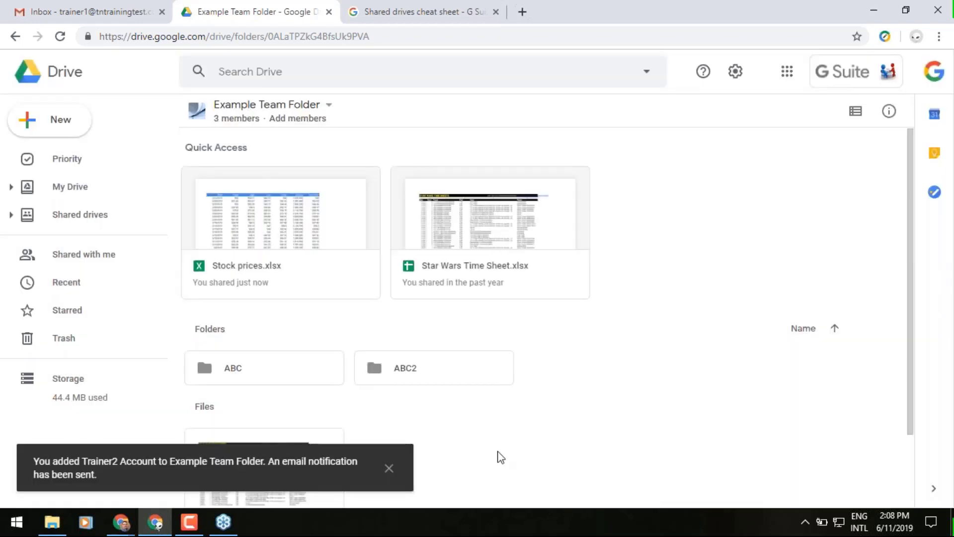
click(389, 469)
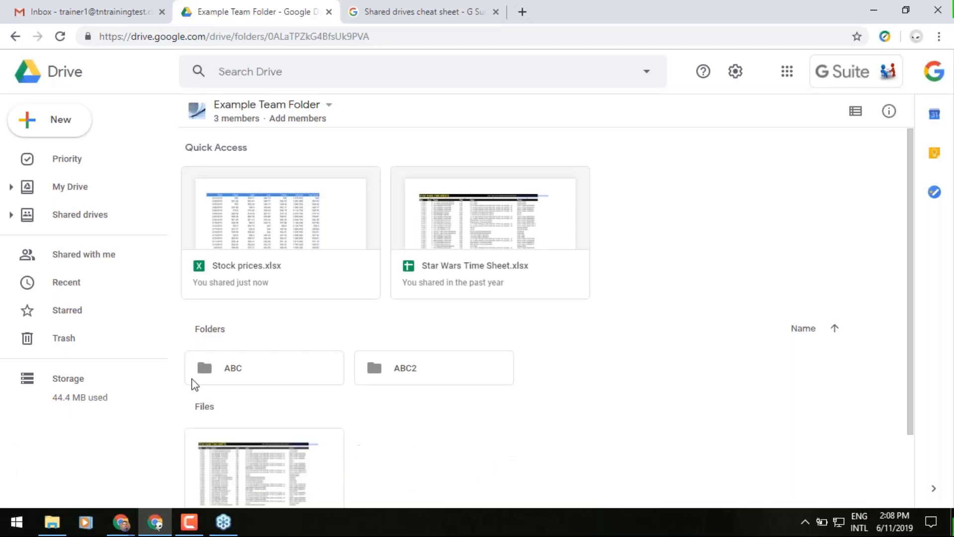
Expand Shared drives in the Drive navigation to list the individual shared drives
click(11, 216)
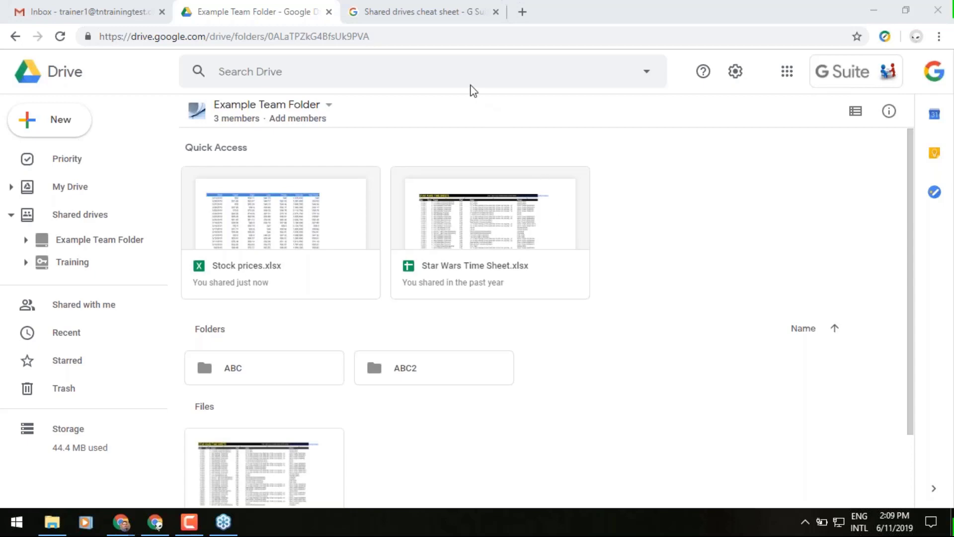
Review the Shared drives cheat sheet, including its member access levels and permission table, and return to Example Team Folder
click(435, 19)
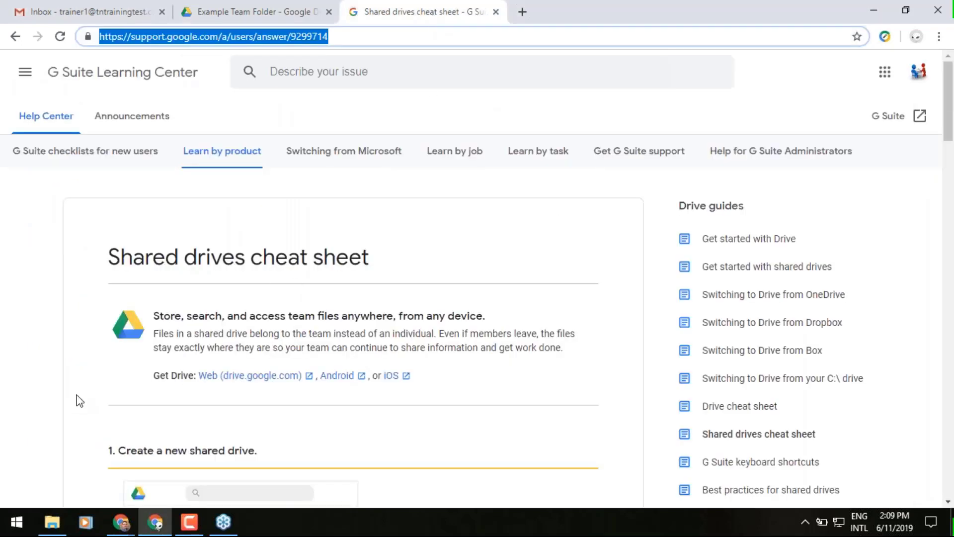
scroll(79, 401, down, 3)
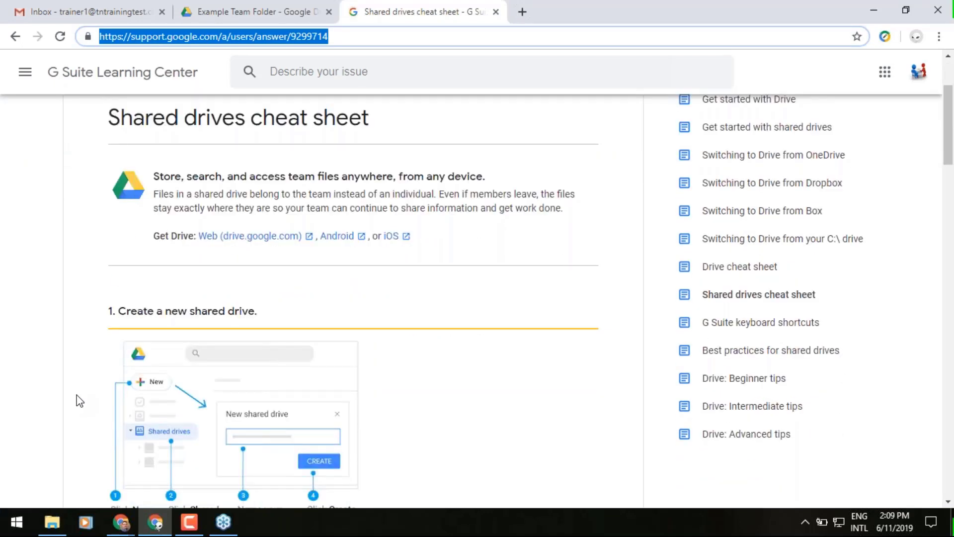
scroll(79, 401, down, 1)
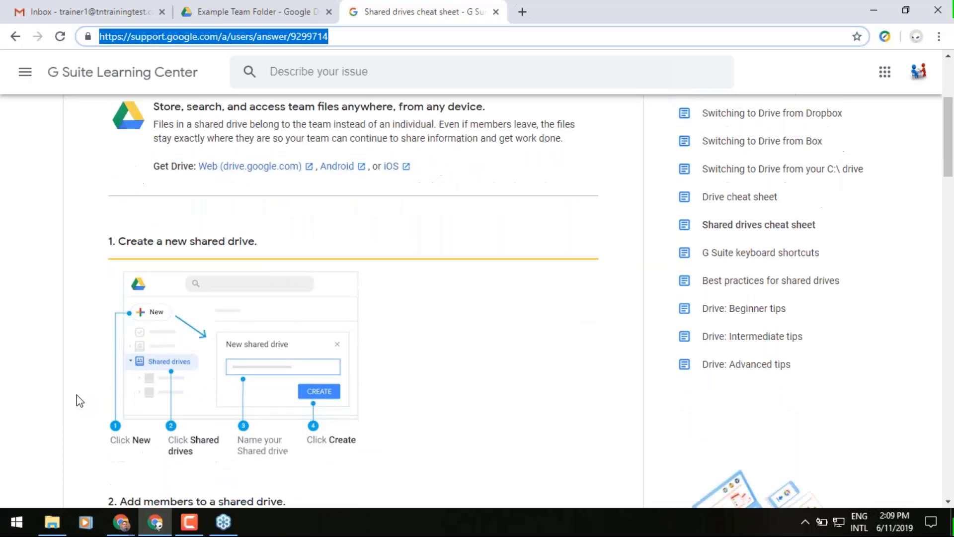
scroll(79, 400, down, 5)
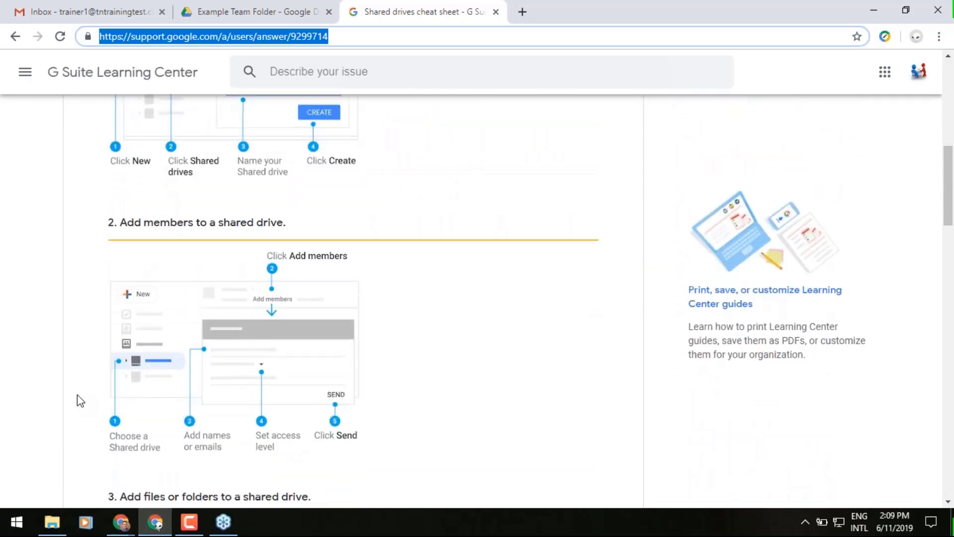
scroll(80, 401, down, 6)
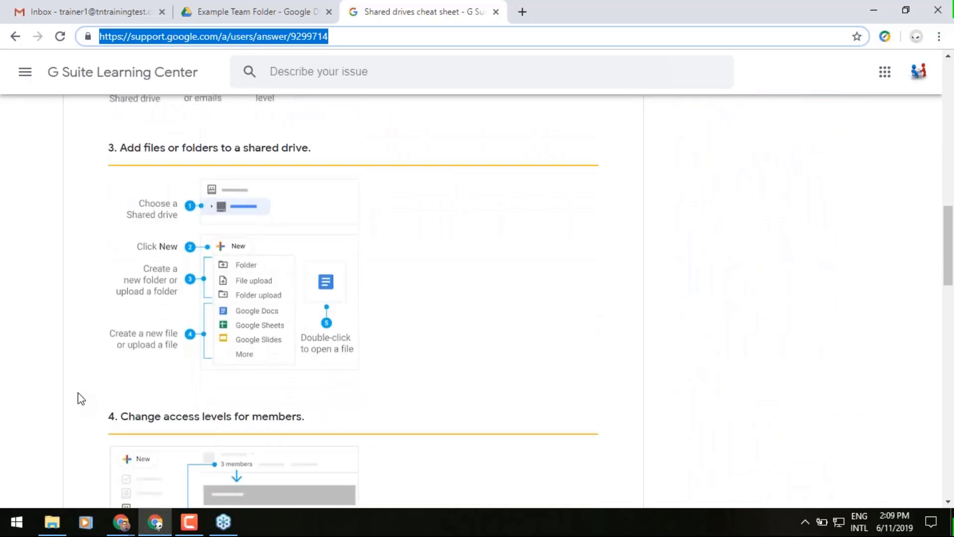
scroll(81, 399, down, 4)
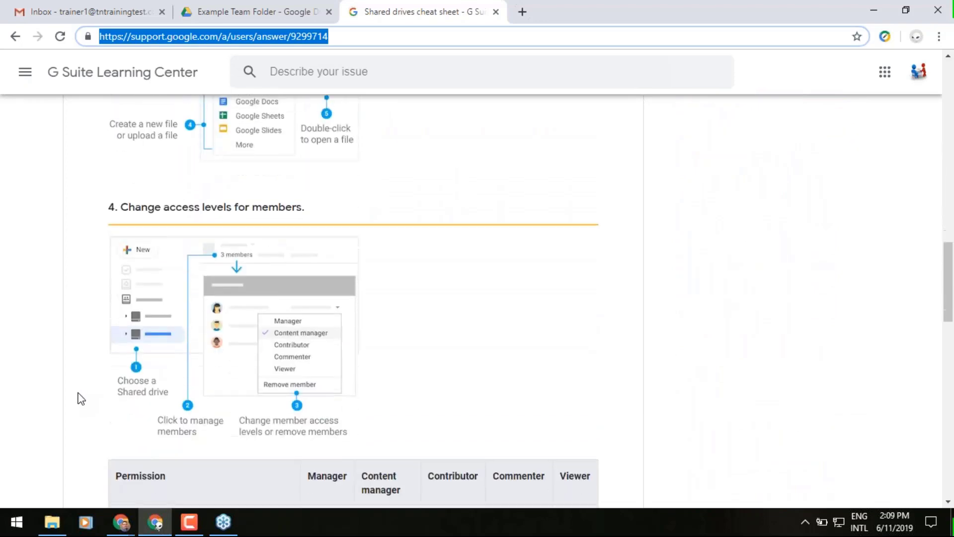
scroll(80, 399, down, 7)
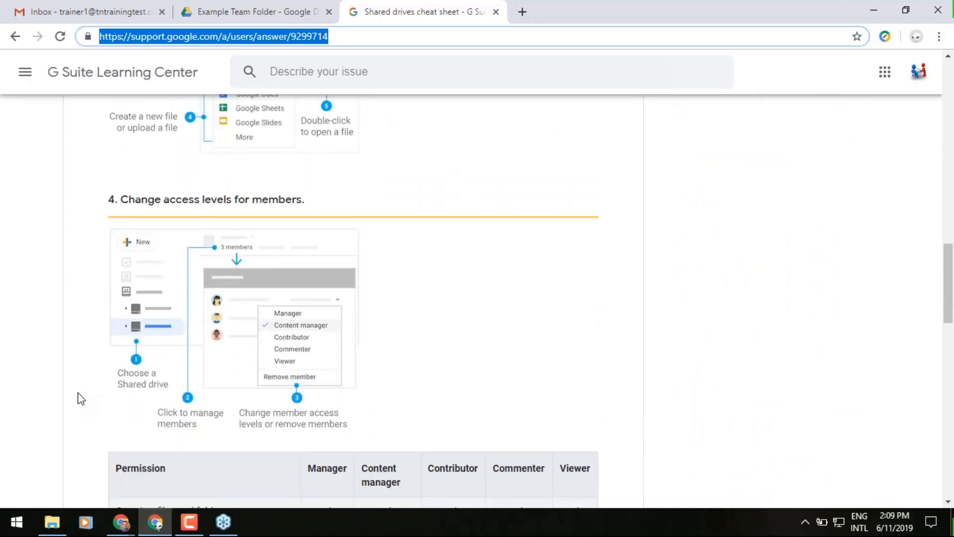
scroll(82, 397, down, 4)
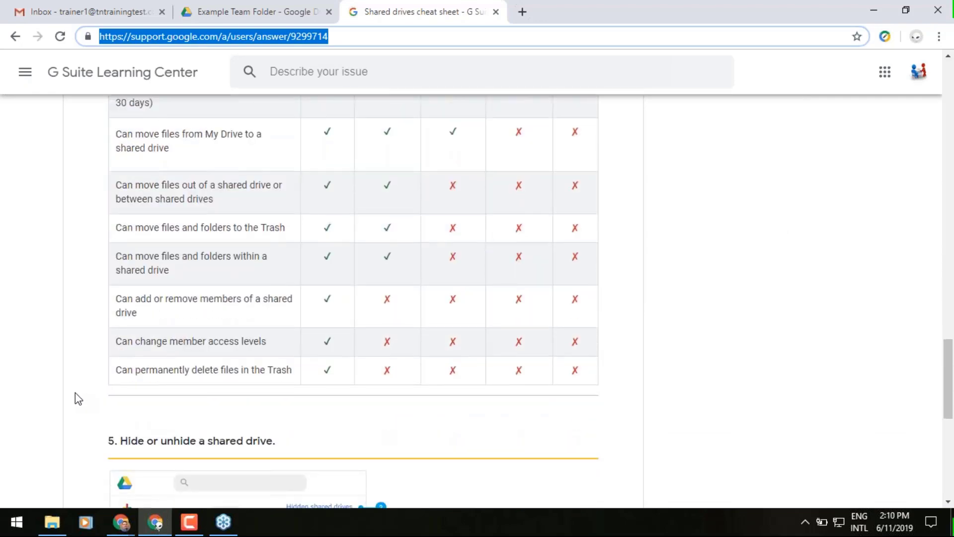
scroll(79, 398, down, 6)
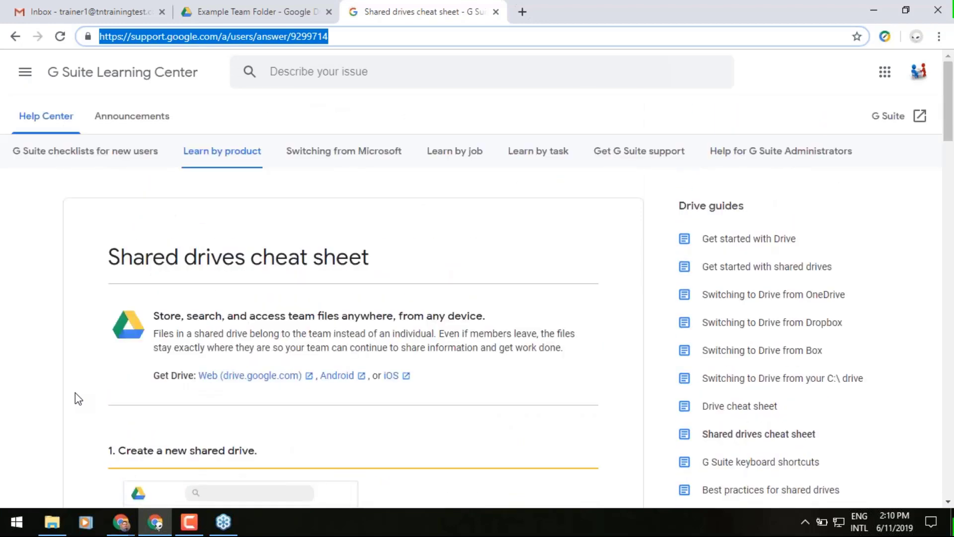
click(434, 105)
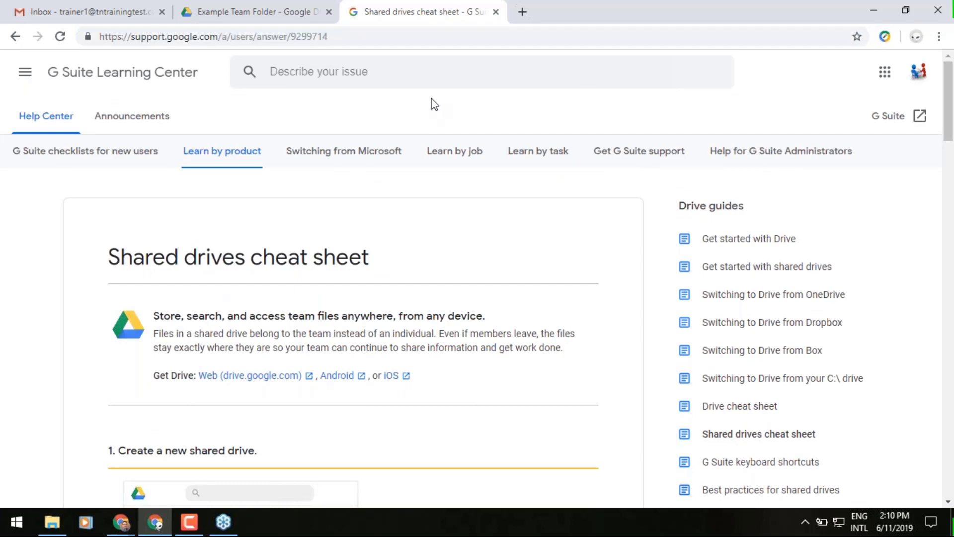
click(265, 11)
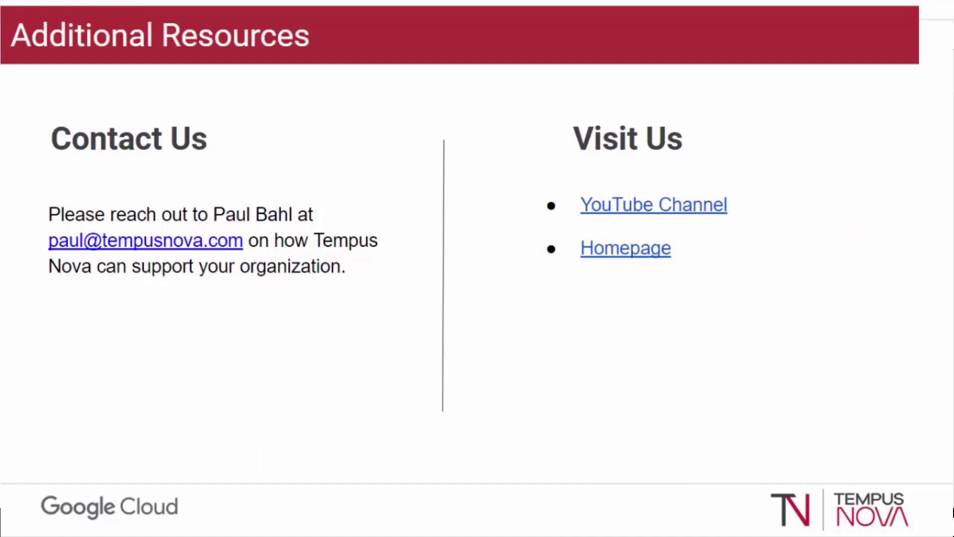
View the Tempus Nova YouTube channel linked on the Additional Resources slide, and resume the Weekly Webinar slideshow at the Thank You slide
click(606, 208)
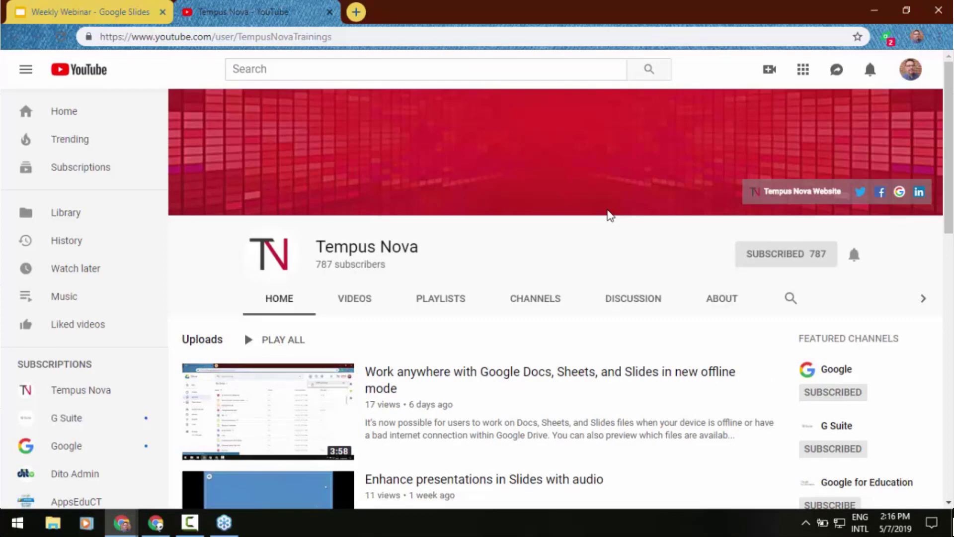
click(121, 10)
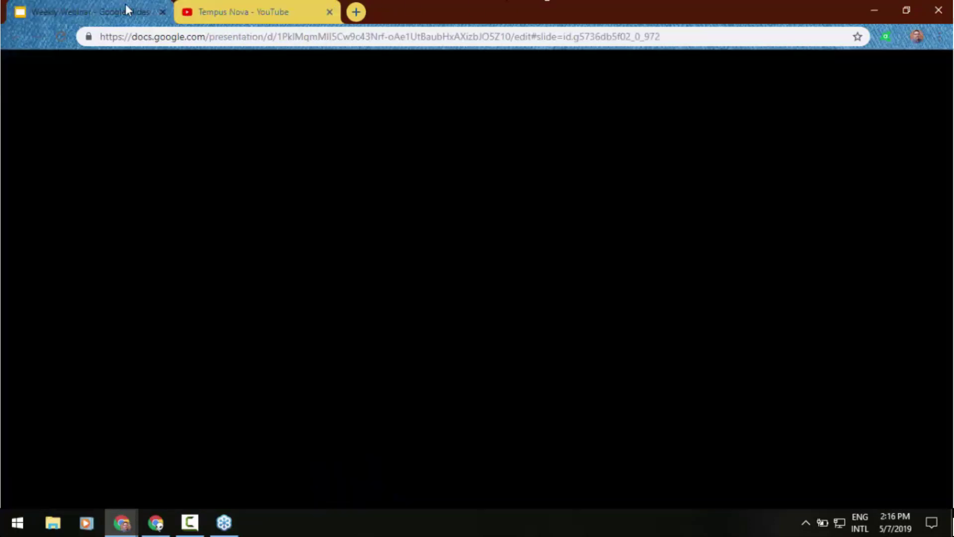
click(483, 424)
click(473, 433)
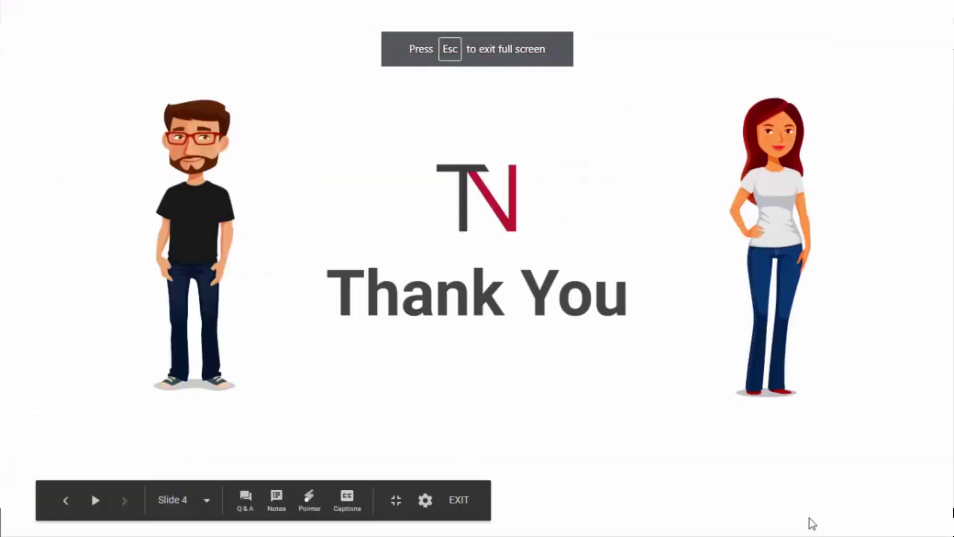